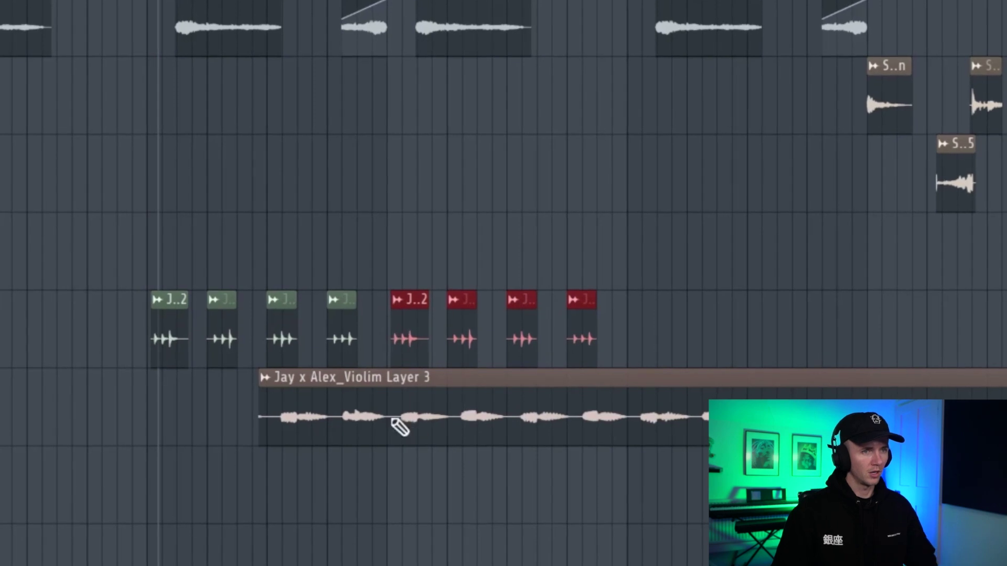
Trim the opening of the Violim Layer 3 clip on Track 15 and align its phrases to begin just after bar 9.
left_click_drag(398, 422, 502, 421)
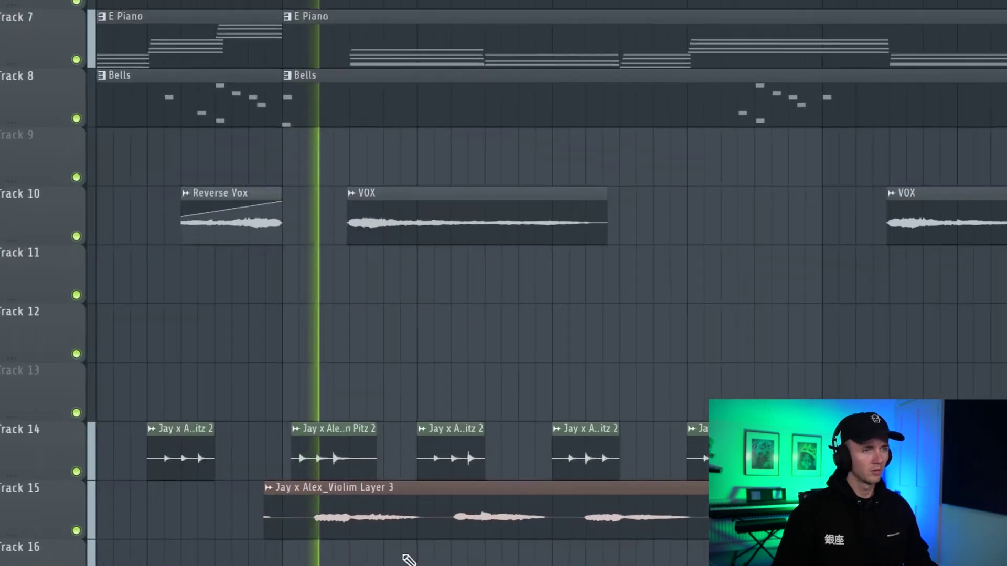
scroll(341, 558, "up", 4)
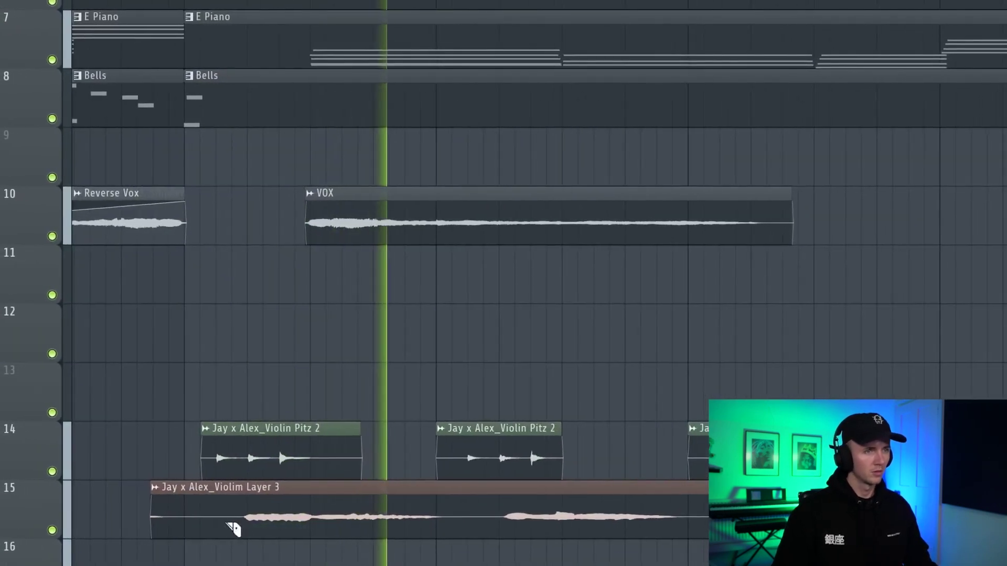
left_click_drag(161, 524, 246, 527)
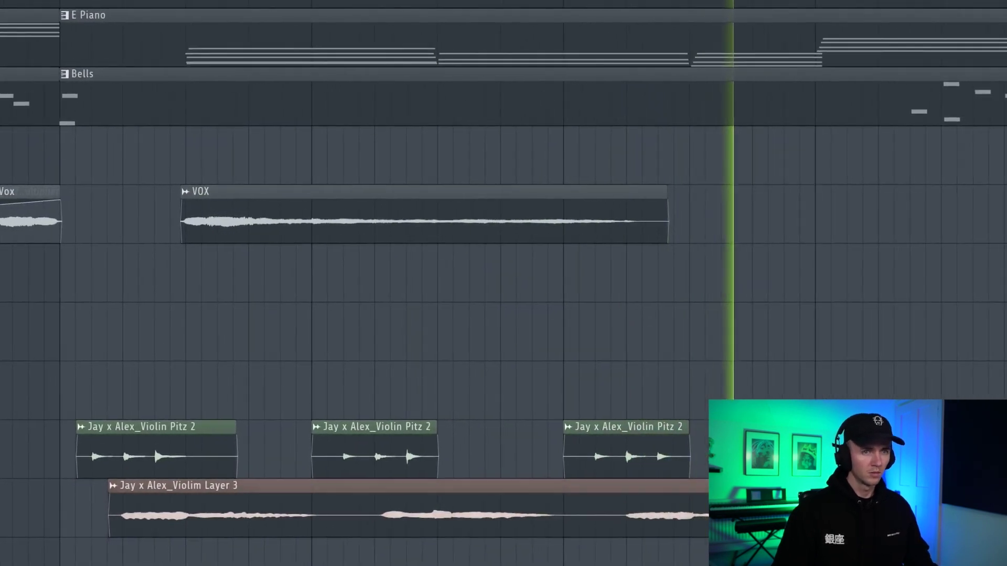
key("space")
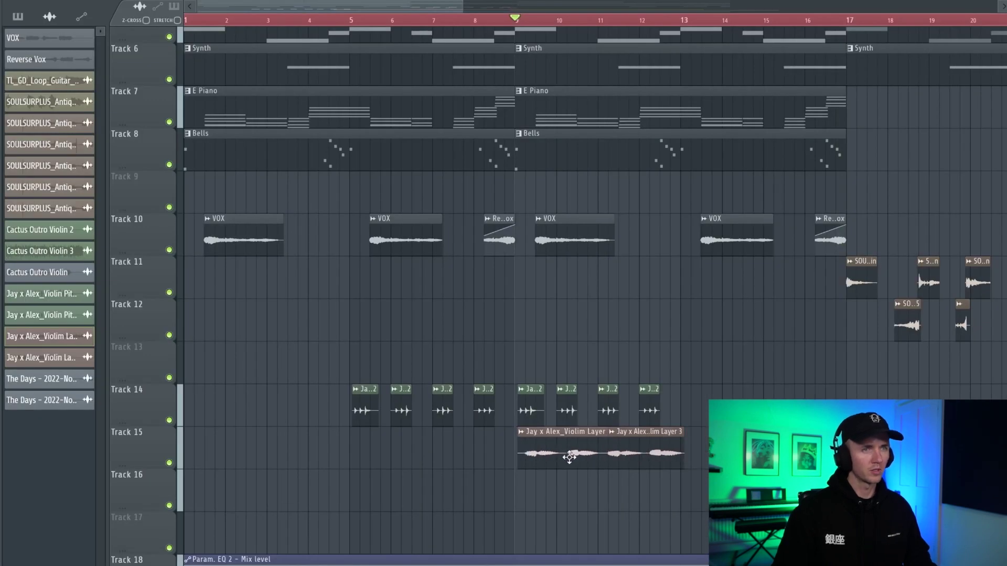
Adjust the Violin Bus limiter's noise gate threshold, and set its Pro-Q 3 low cut near 100 Hz and high cut to 18748 Hz.
key("F9")
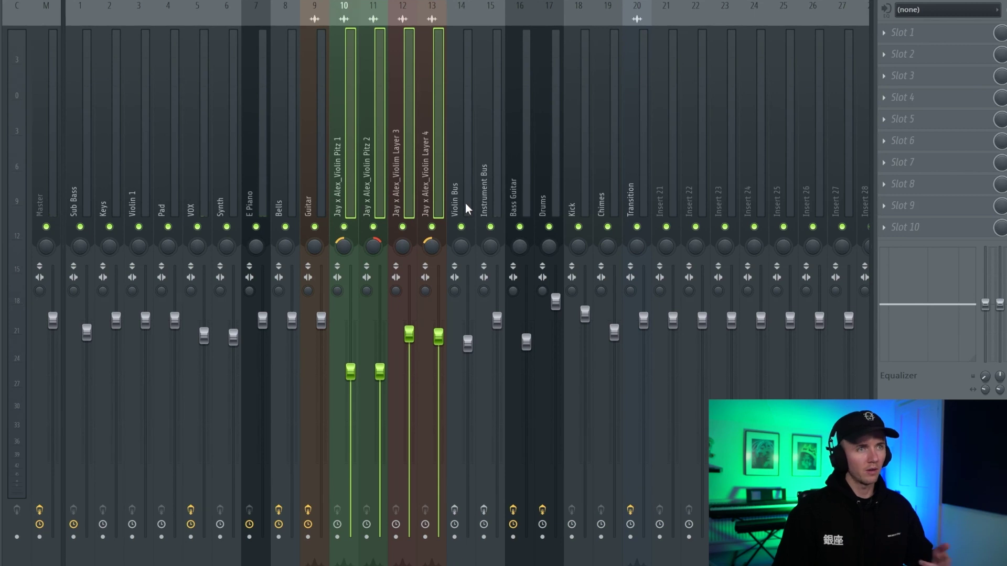
left_click(486, 199)
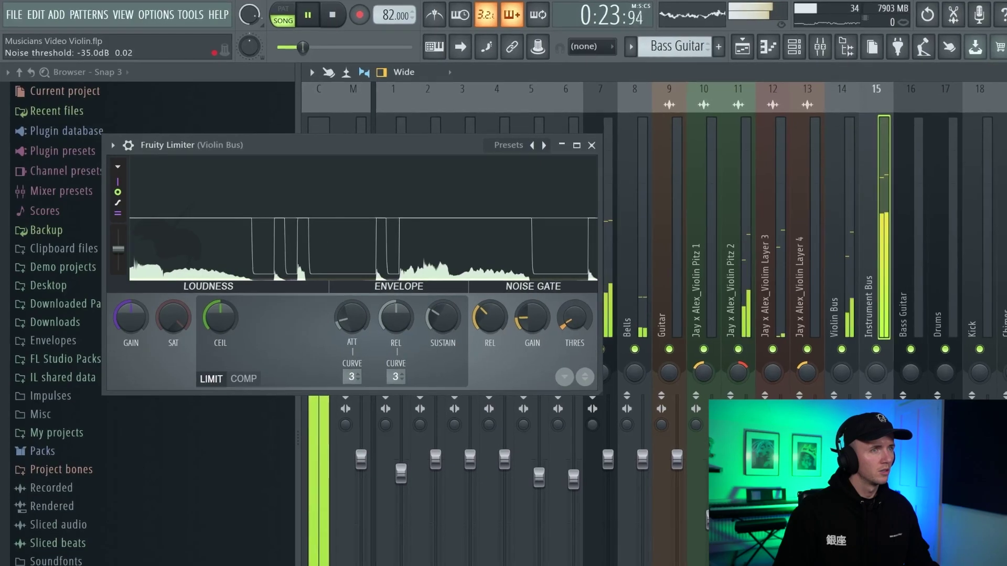
left_click_drag(574, 317, 569, 317)
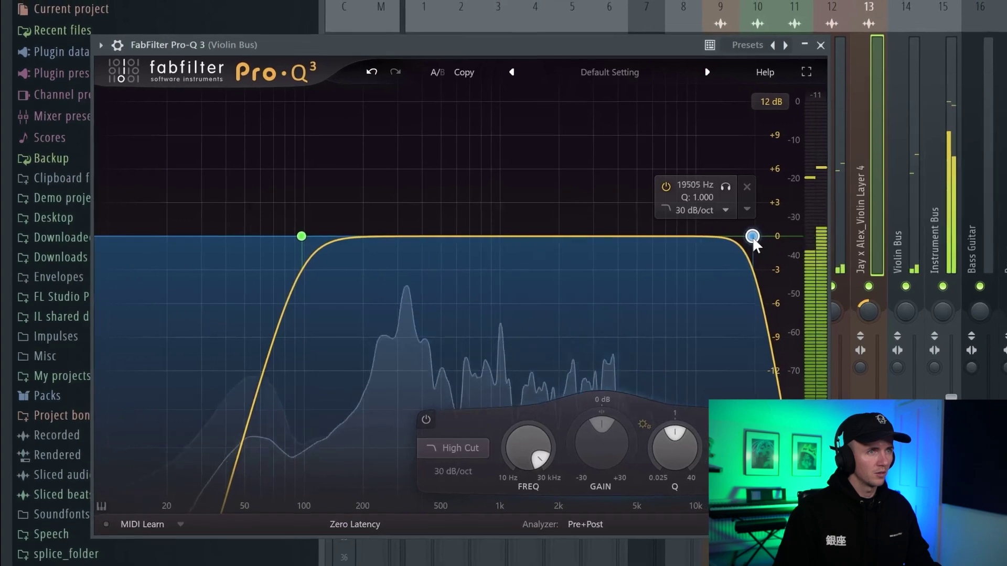
left_click_drag(752, 236, 749, 236)
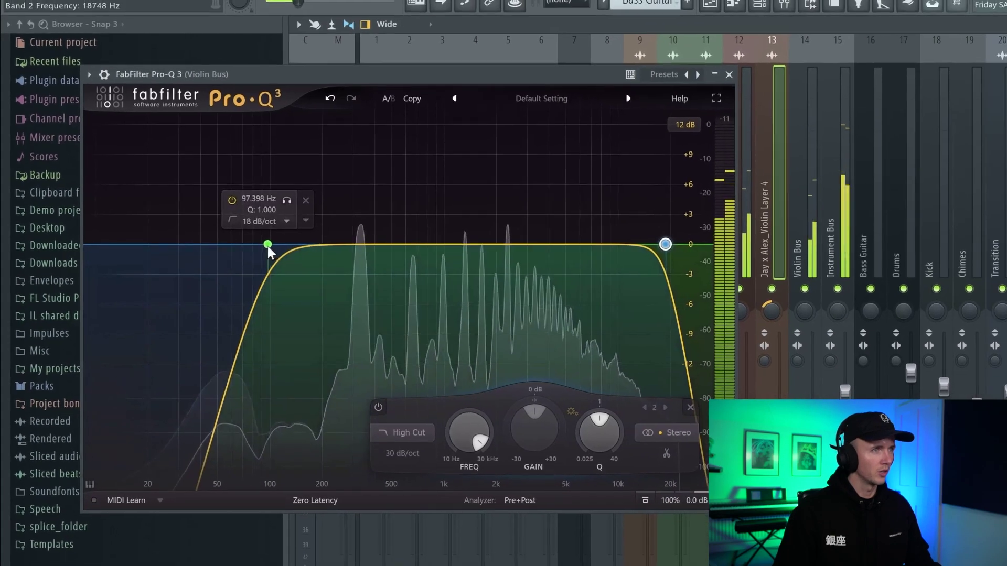
left_click_drag(268, 244, 271, 244)
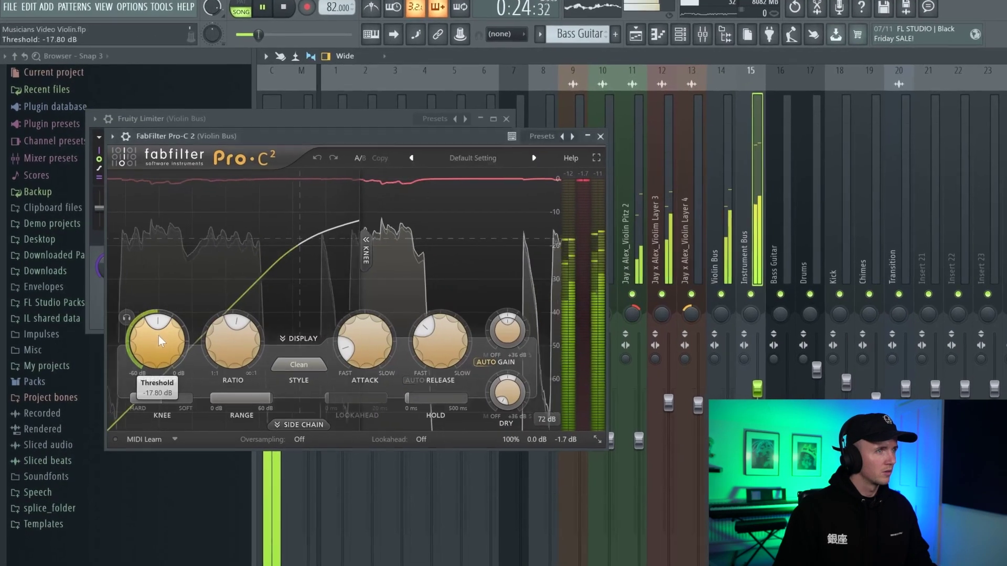
Compress the Violin Bus in Pro-C 2 with a lower threshold, 3.38:1 ratio and adjusted attack, and reduce the Fruity Delay 2 input volume.
left_click_drag(159, 335, 160, 345)
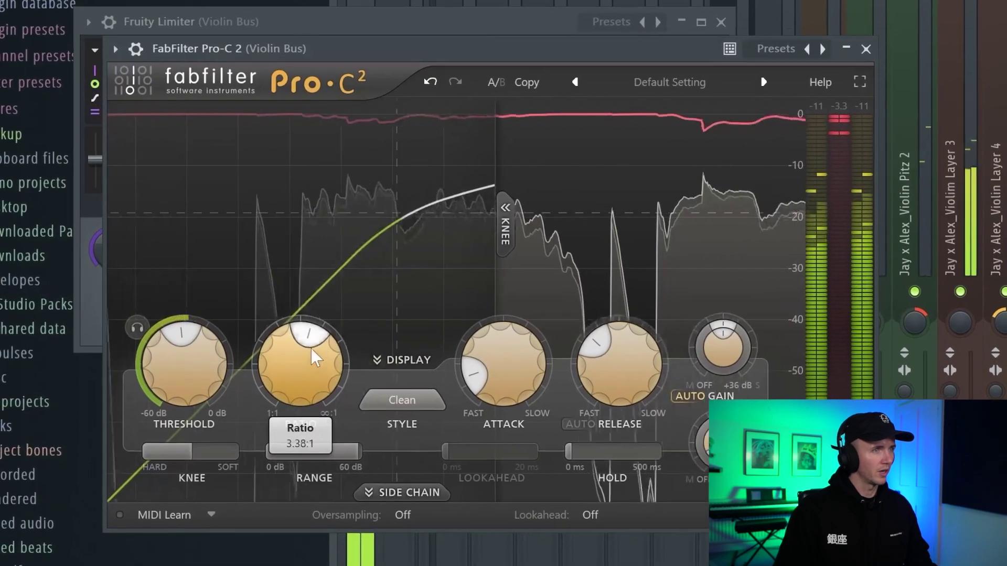
left_click_drag(495, 382, 504, 395)
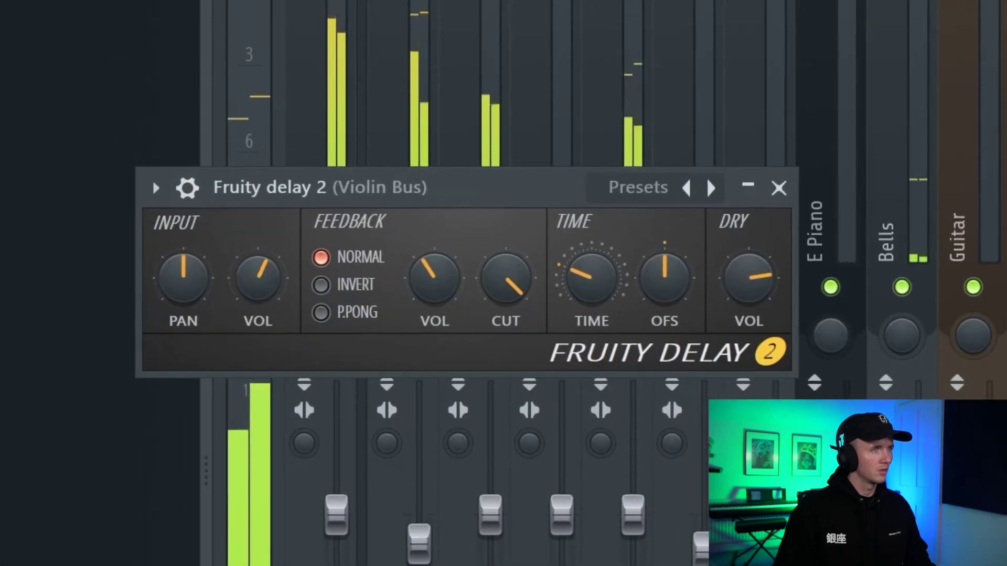
left_click_drag(246, 281, 246, 299)
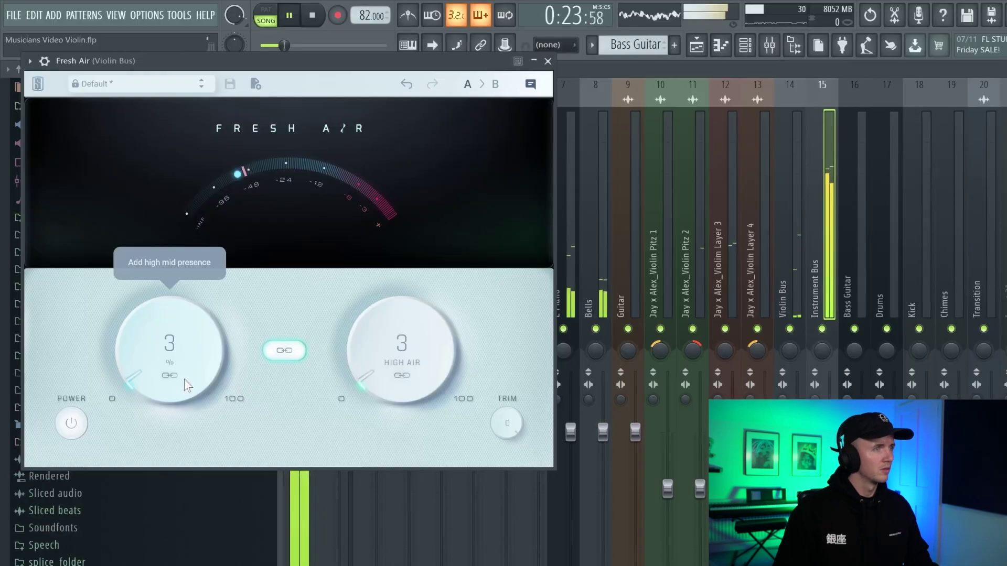
Raise the linked Fresh Air amounts on the Violin Bus, and set its ValhallaVintageVerb mix to 41.4 % with an adjusted predelay.
left_click_drag(184, 378, 188, 349)
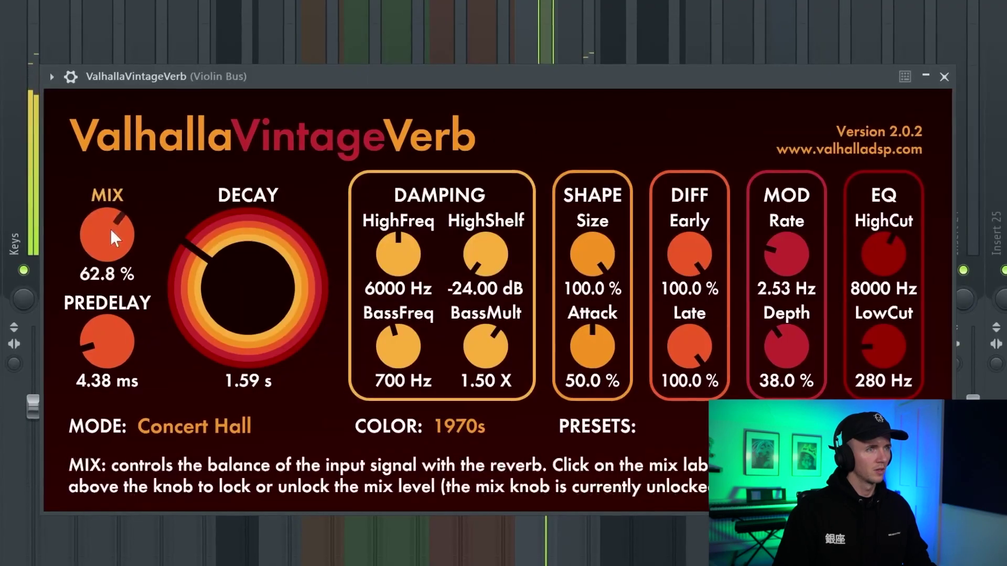
left_click_drag(110, 228, 175, 269)
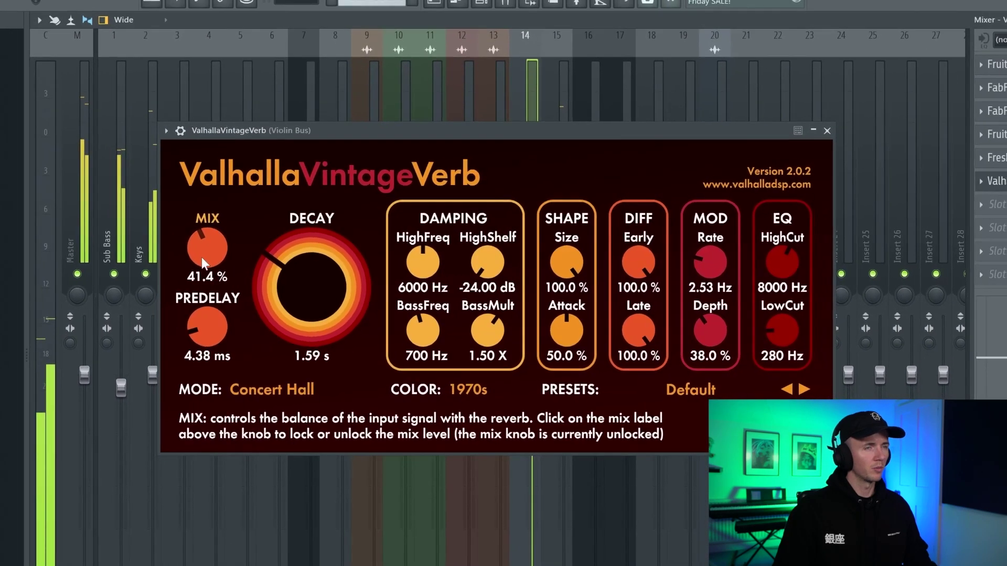
left_click_drag(207, 329, 234, 343)
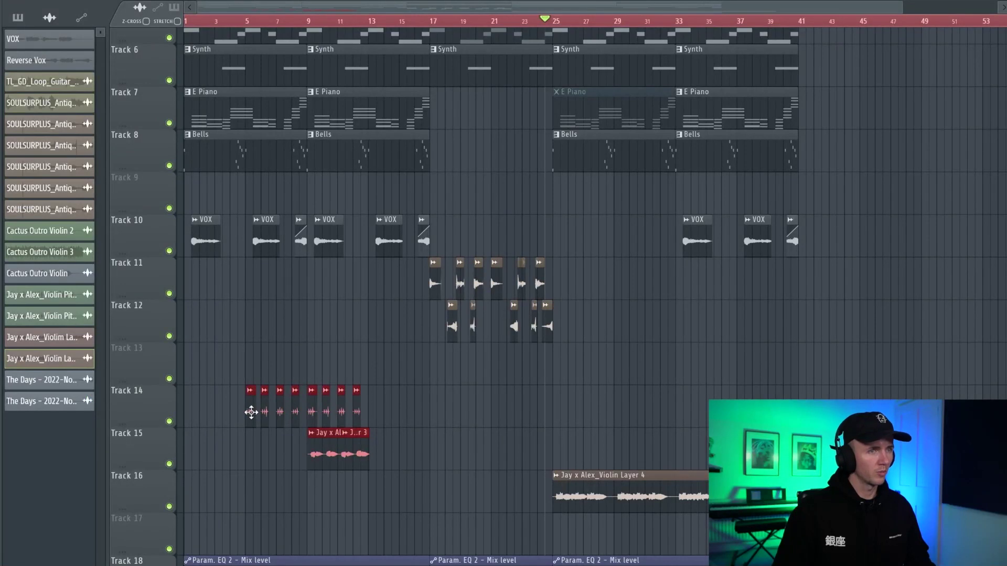
Repeat the Violin Pitz 2 clips on Track 14 from bar 25 and trim the silent start of Violin Layer 4 on Track 16.
scroll(561, 427, "up", 5)
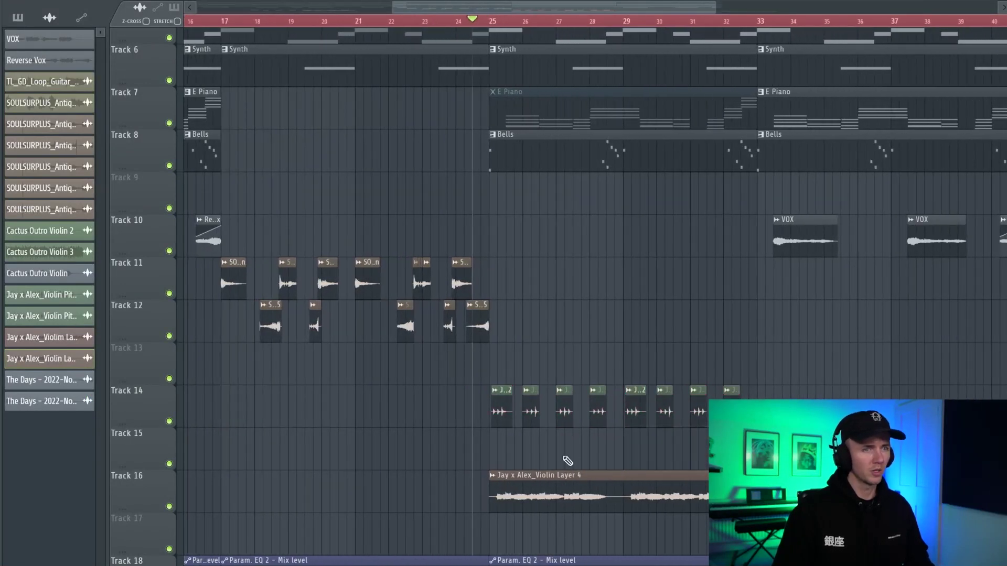
key("space")
scroll(434, 489, "up", 5)
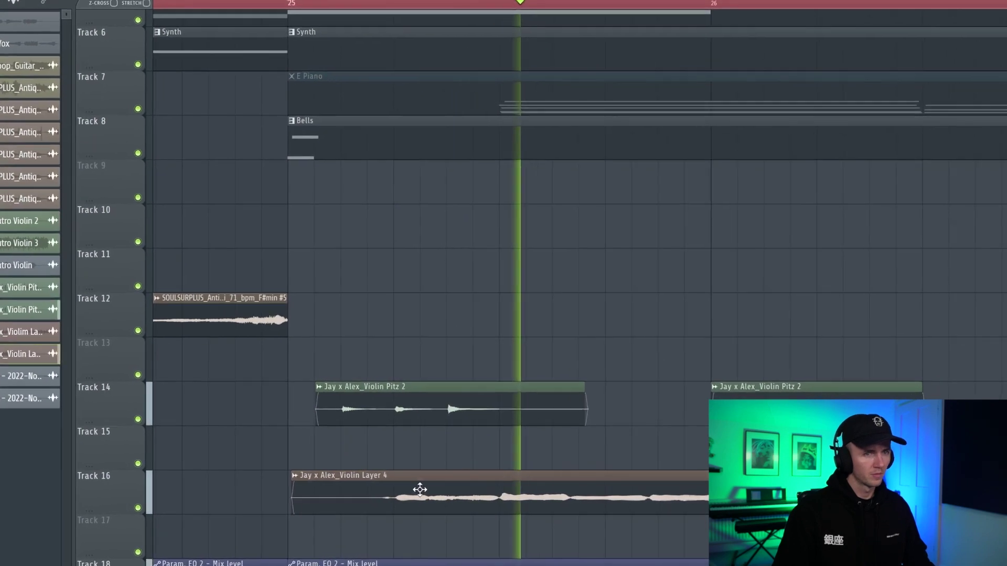
scroll(656, 488, "down", 4)
scroll(654, 488, "up", 2)
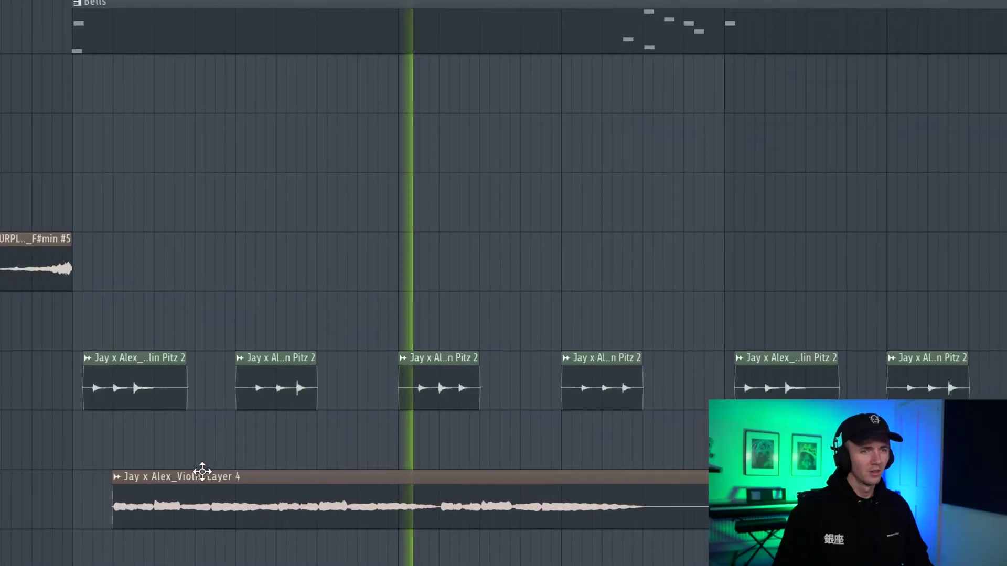
Layer a Violin Pitz 1 clip above the matching Violin Pitz 2 clip and play back the arrangement up to bar 41.
scroll(203, 472, "down", 3)
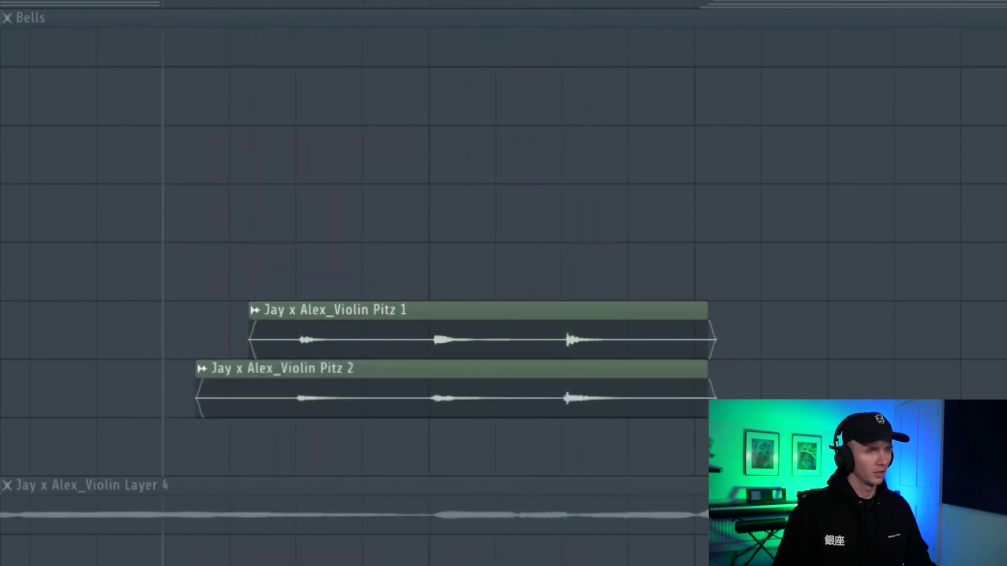
key("space")
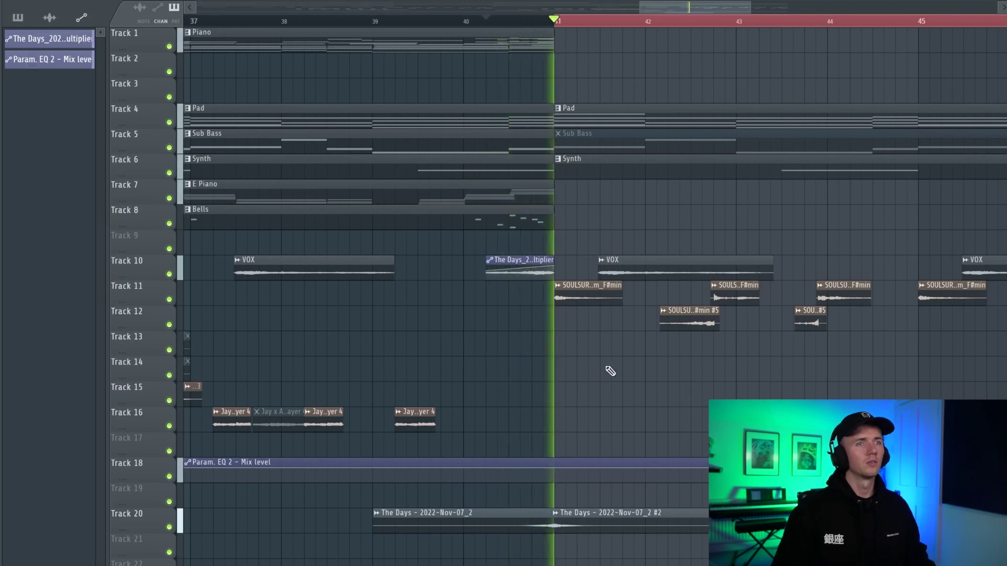
scroll(610, 371, "down", 5)
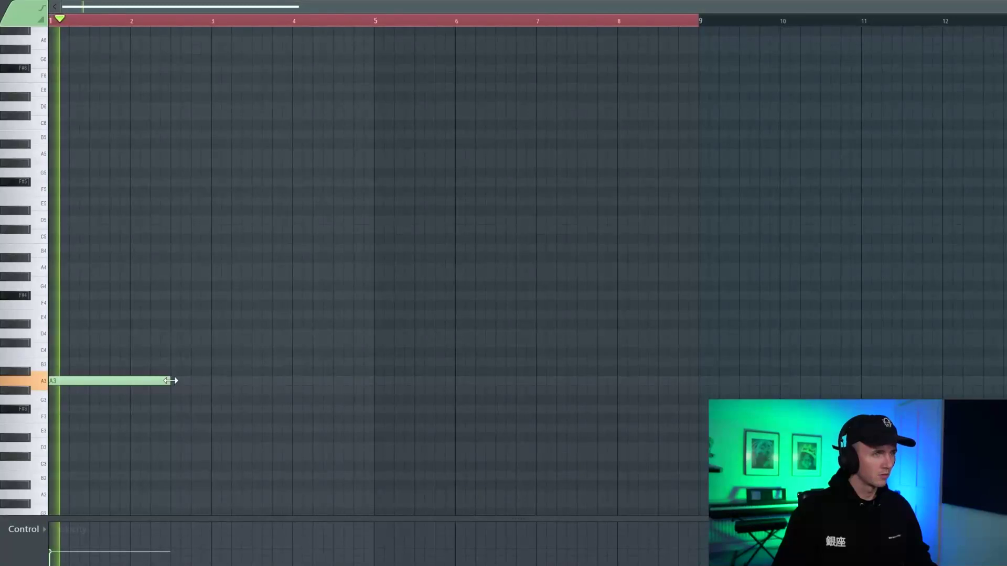
Write a single-note melody in the piano roll that includes the run A3, B3, C#4, G#4, E4 and a long F#3.
left_click_drag(175, 382, 131, 386)
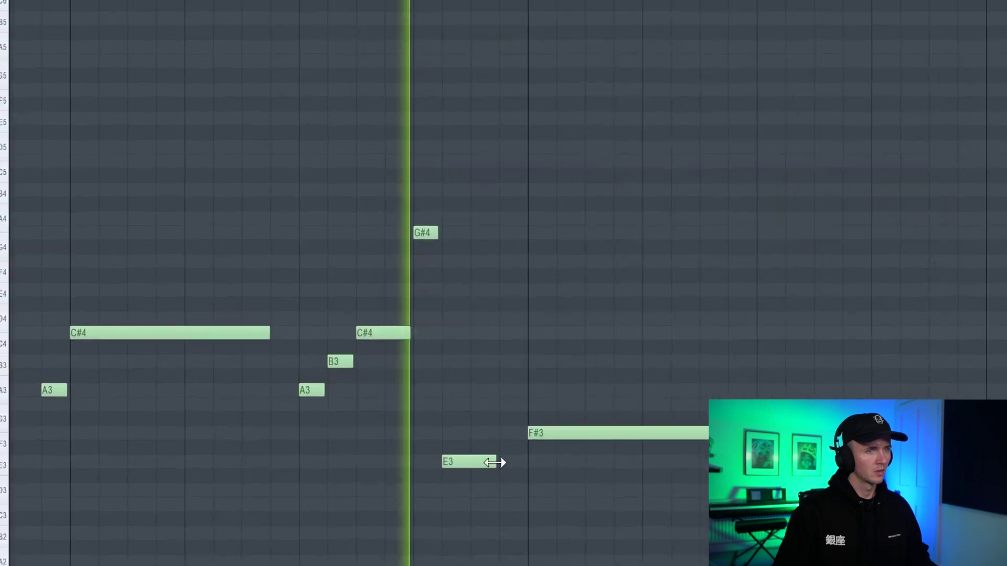
left_click_drag(499, 463, 533, 463)
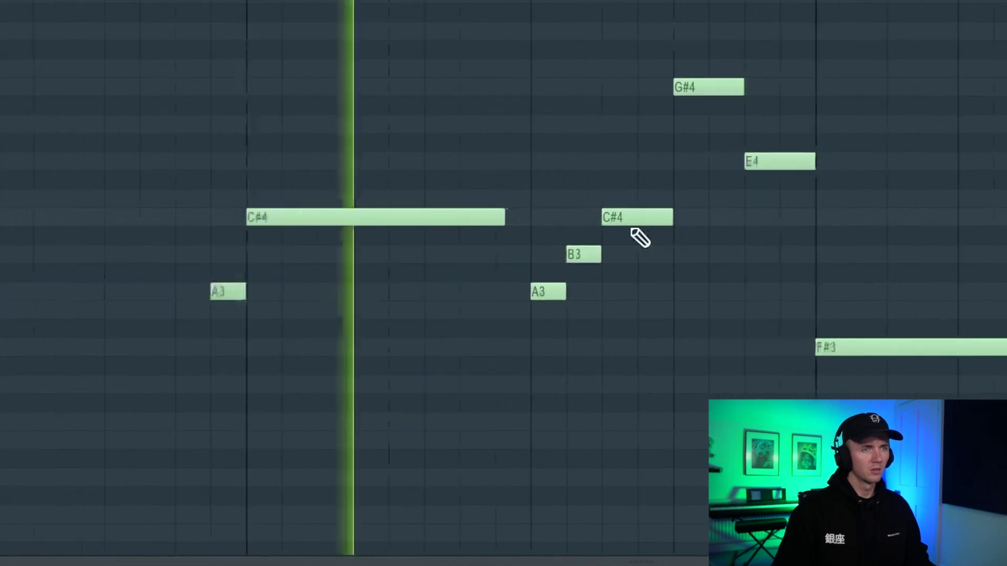
scroll(622, 236, "down", 2)
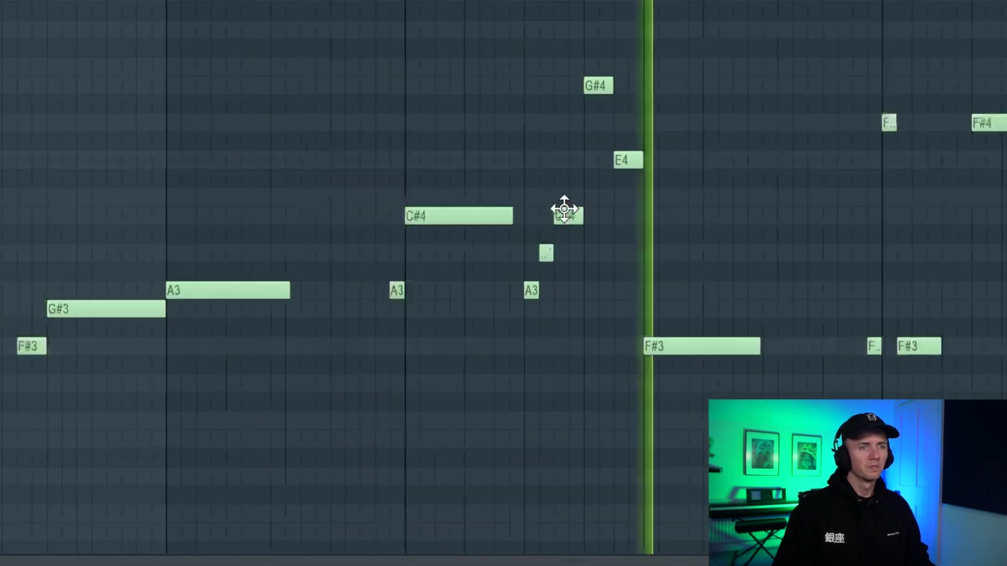
scroll(564, 209, "down", 4)
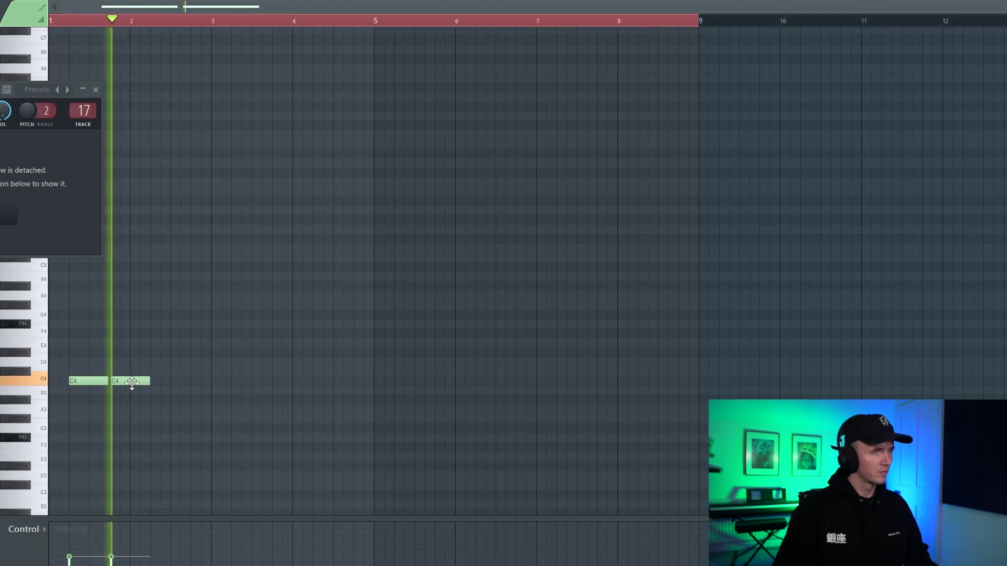
Fill the eight-bar pattern with evenly spaced C4 notes and add two D#4 notes around bars 7 and 8.
left_click_drag(166, 382, 162, 381)
left_click(199, 382)
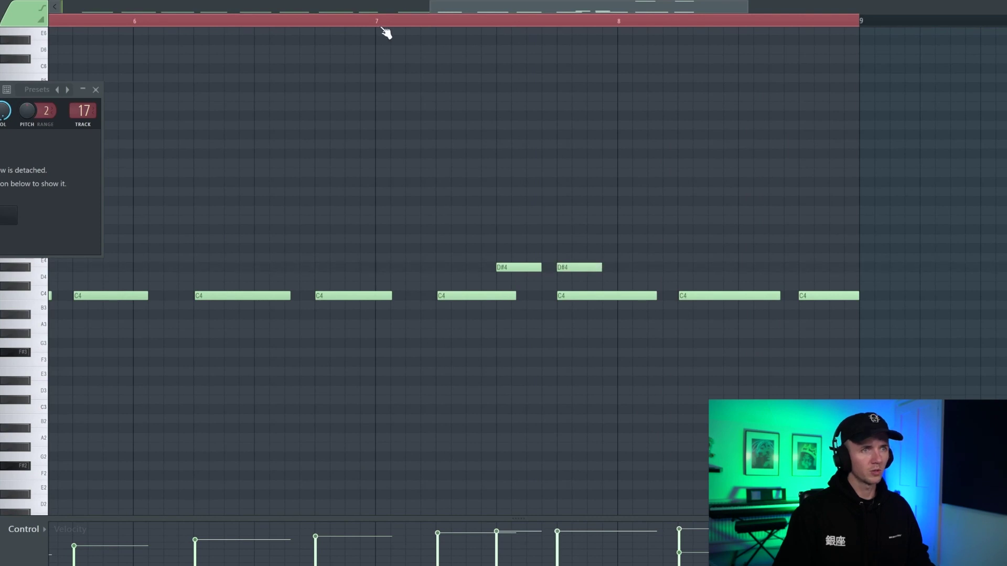
left_click_drag(595, 300, 682, 300)
left_click(852, 299)
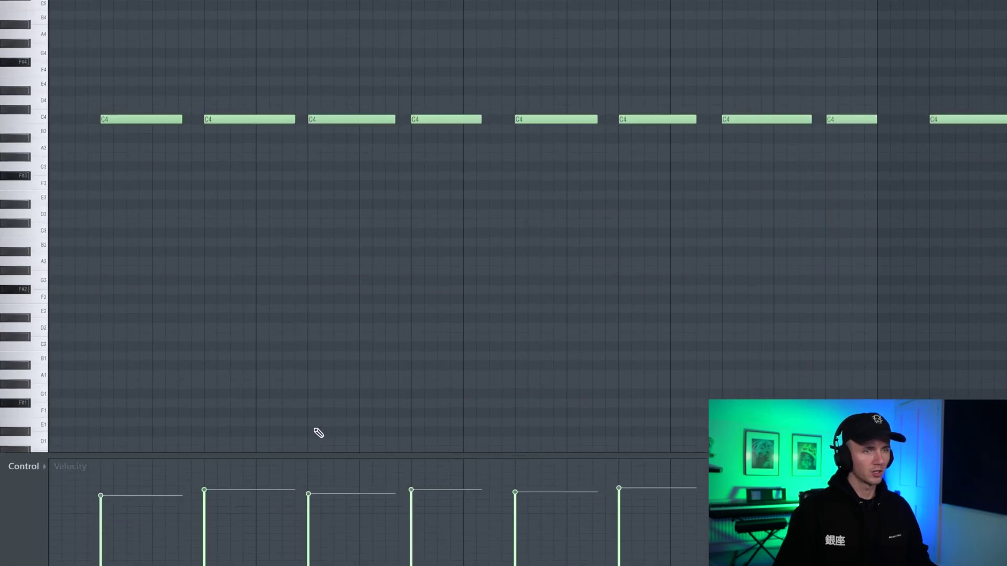
scroll(533, 510, "down", 3, "ctrl")
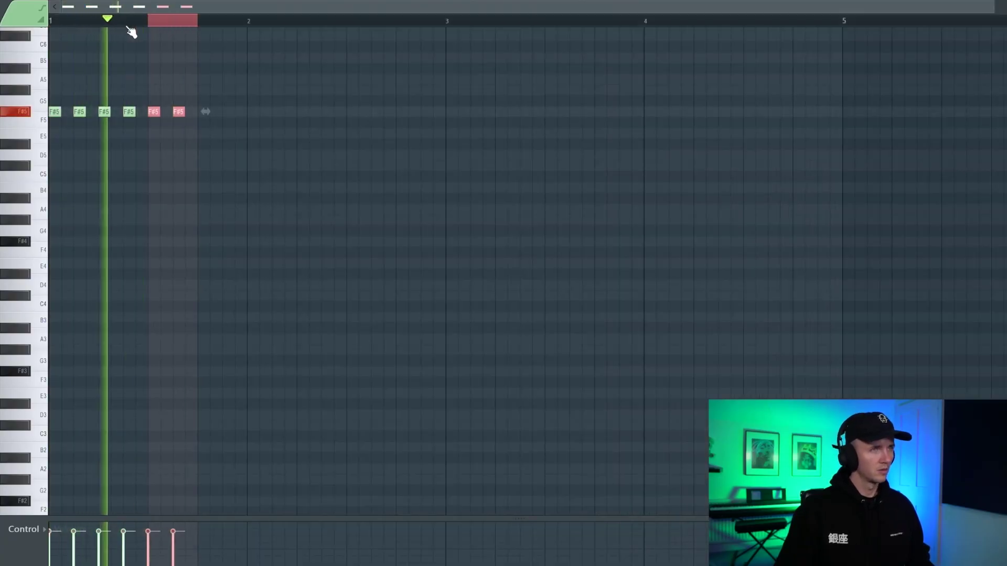
Duplicate the evenly spaced F#5 notes until they run continuously through the pattern.
key("ctrl+b")
key("ctrl+b")
key("ctrl+b")
key("ctrl+b")
key("ctrl+b")
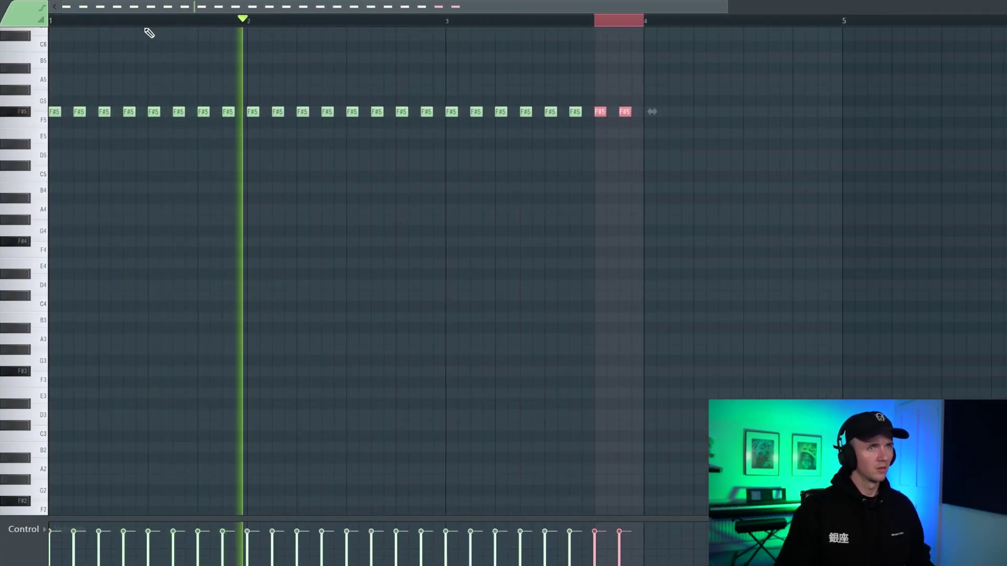
key("ctrl+a")
key("ctrl+d")
scroll(58, 87, "up", 3)
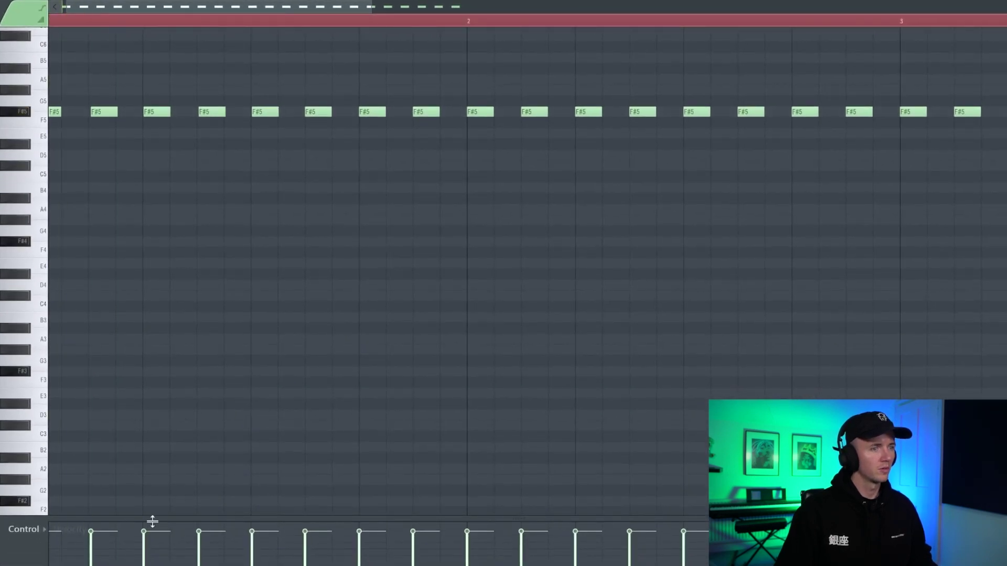
Vary the velocities of the F#5 notes and add D#3 notes on beats 2 and 4 of each bar.
left_click(91, 554)
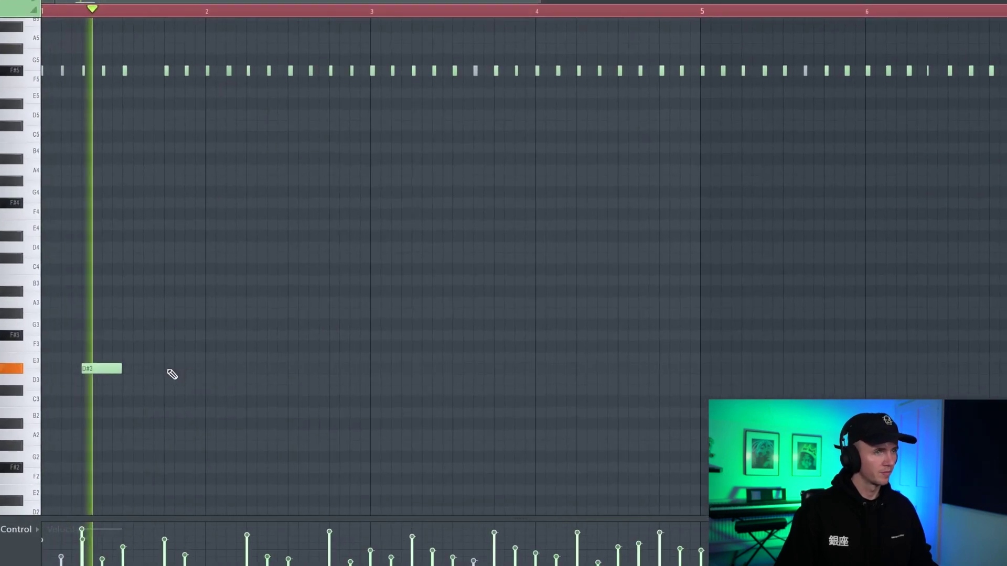
left_click(226, 350)
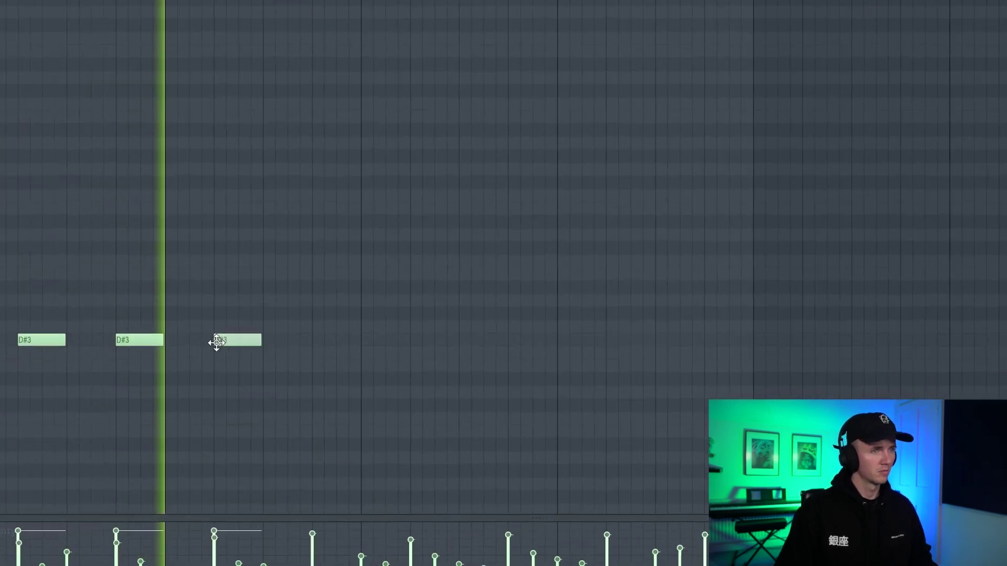